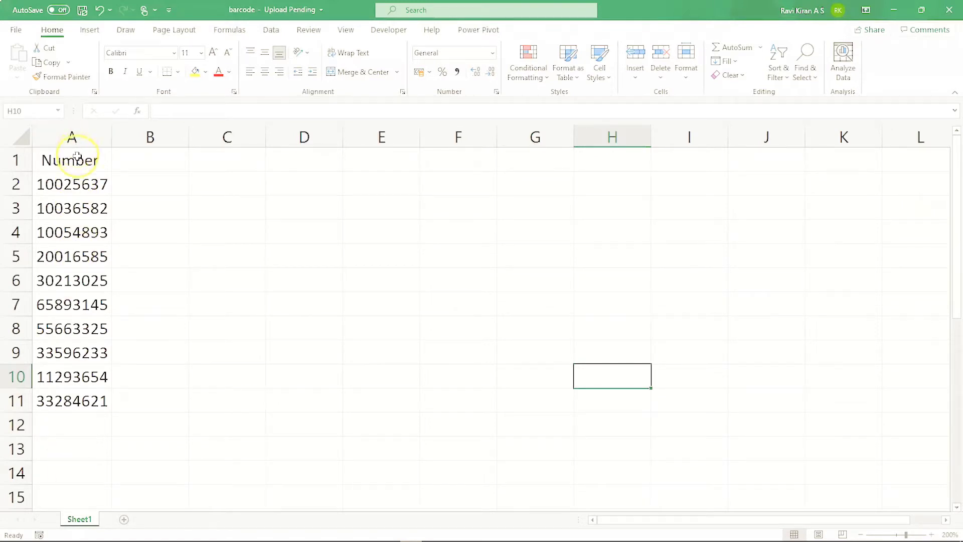
- Format the entire Number column (column A) as Text
click(77, 157)
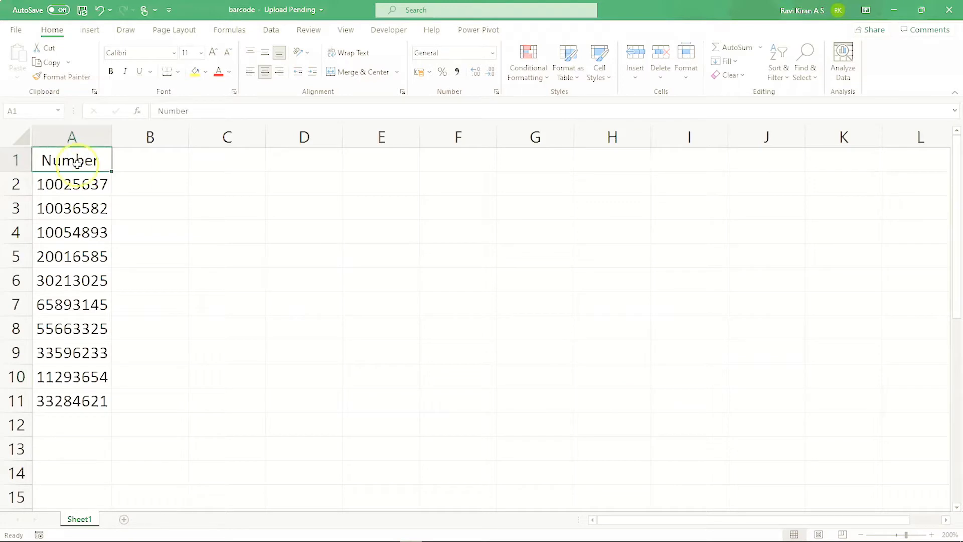
click(76, 182)
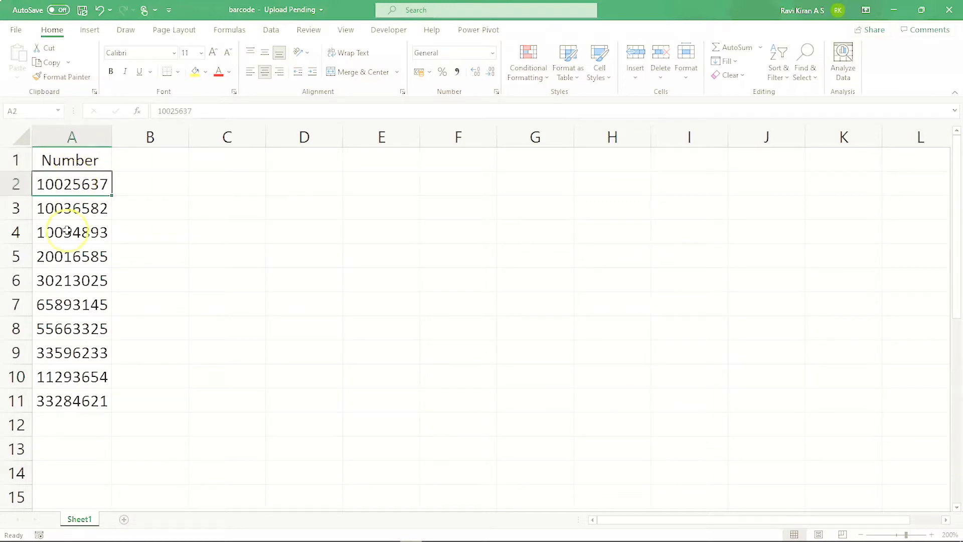
click(94, 132)
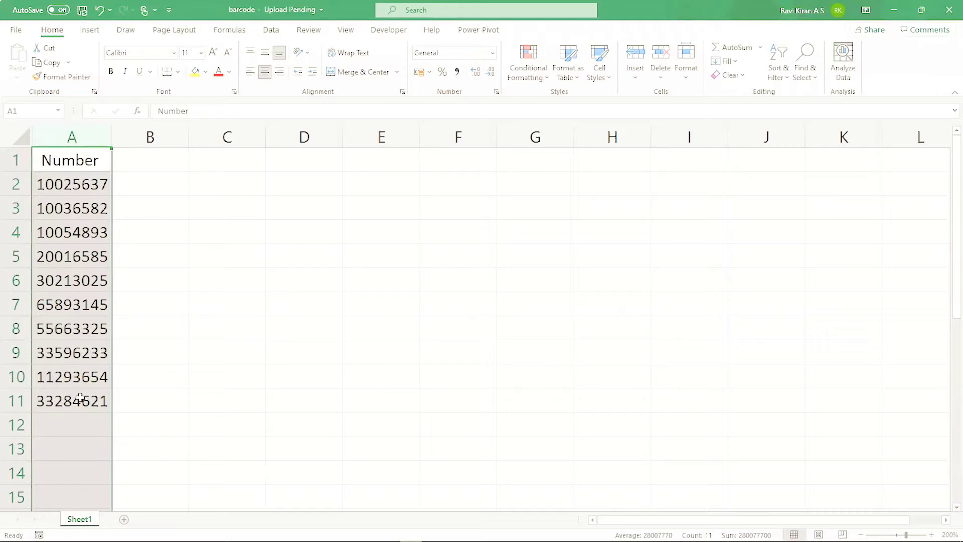
click(493, 56)
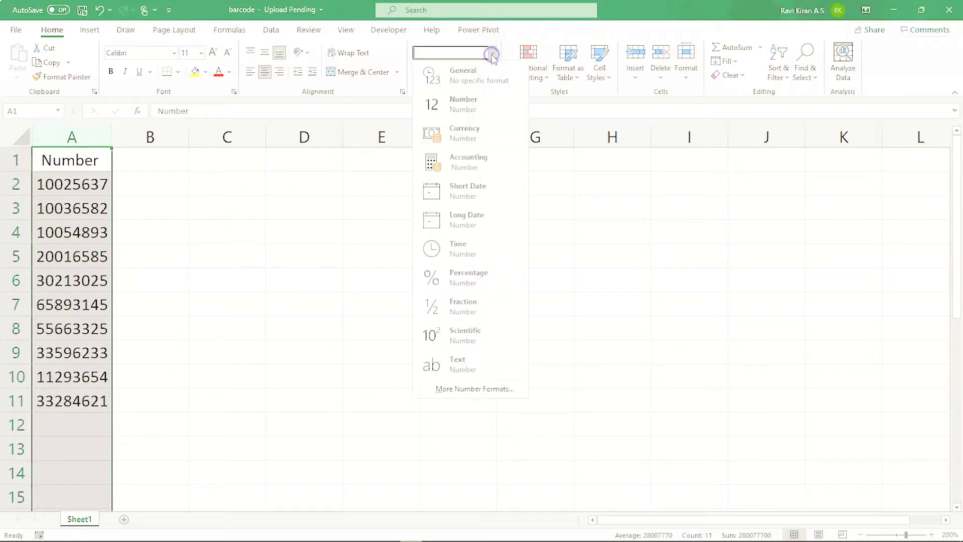
click(454, 366)
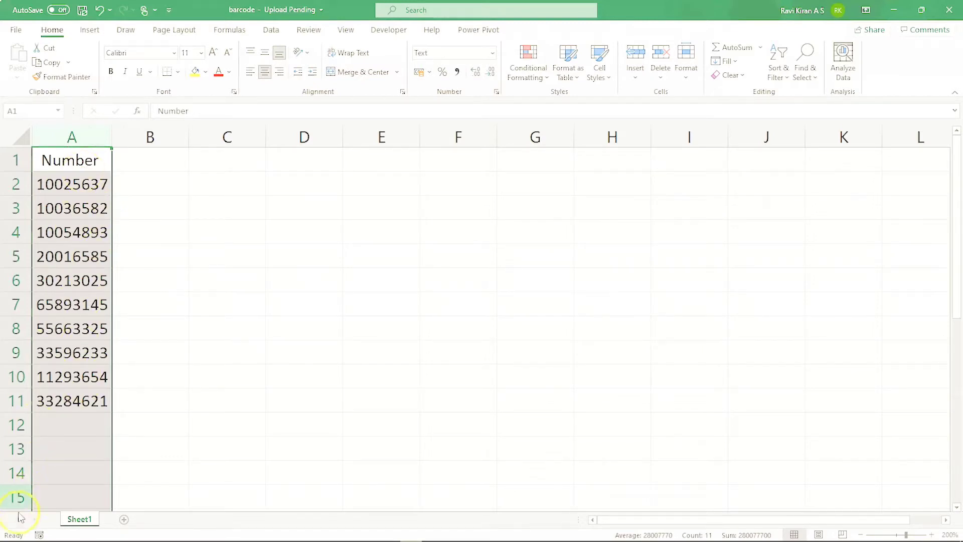
click(231, 326)
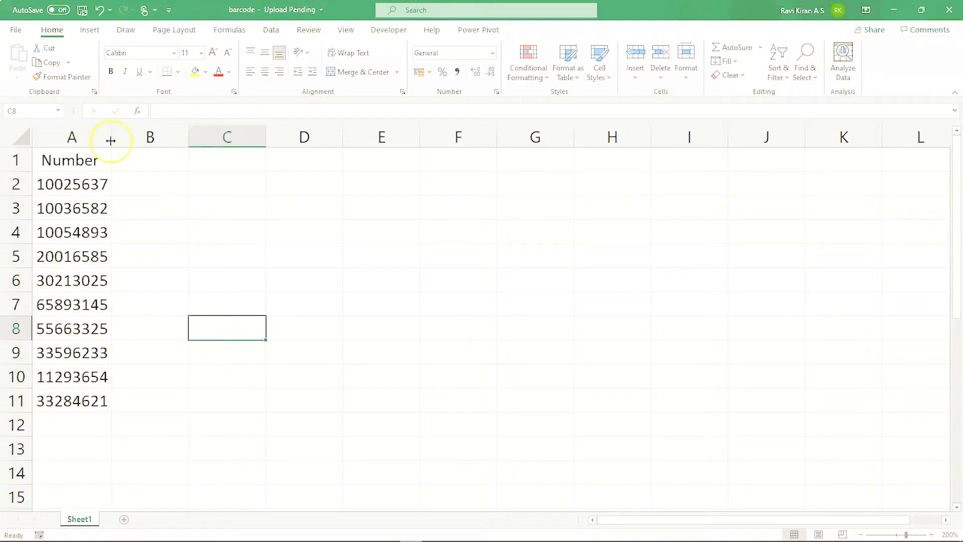
- Widen columns A and B to about twice their width and enter the header Barcode in cell B1
drag(111, 137, 185, 137)
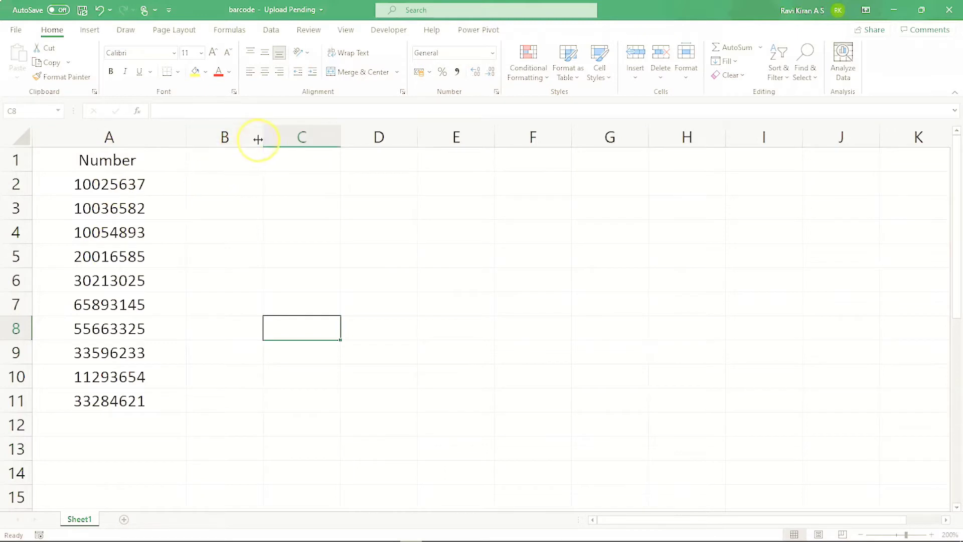
drag(263, 137, 333, 144)
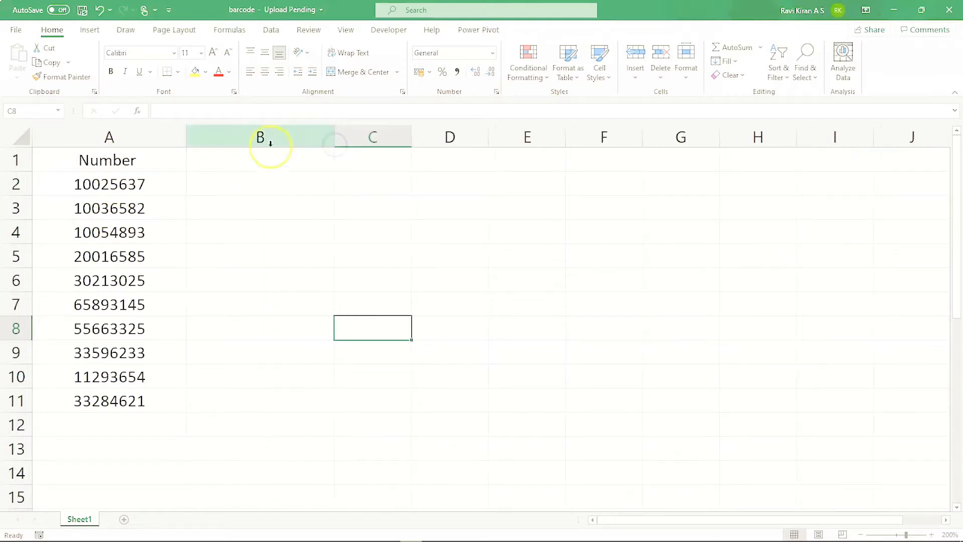
click(267, 161)
text(B)
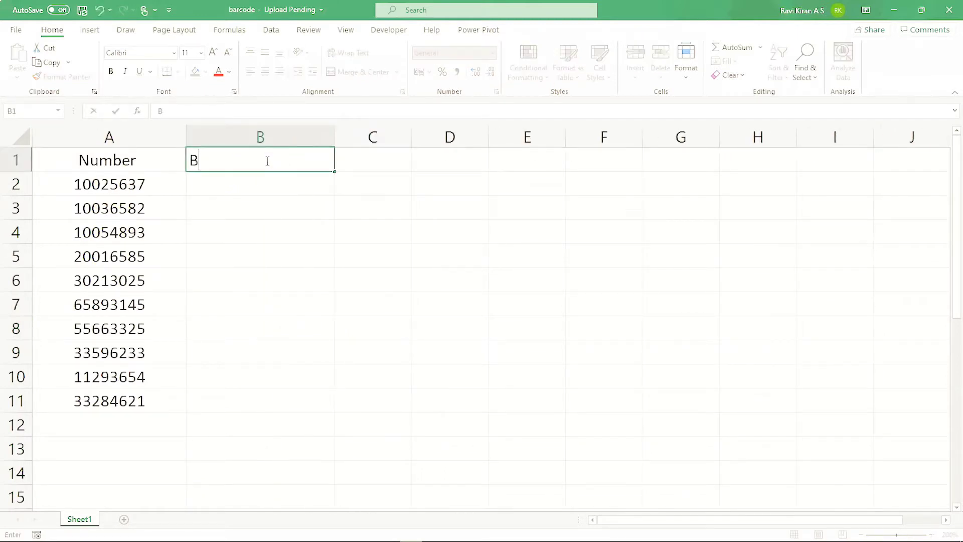
text(arcode)
- Centre the contents of the whole Barcode column horizontally
click(263, 136)
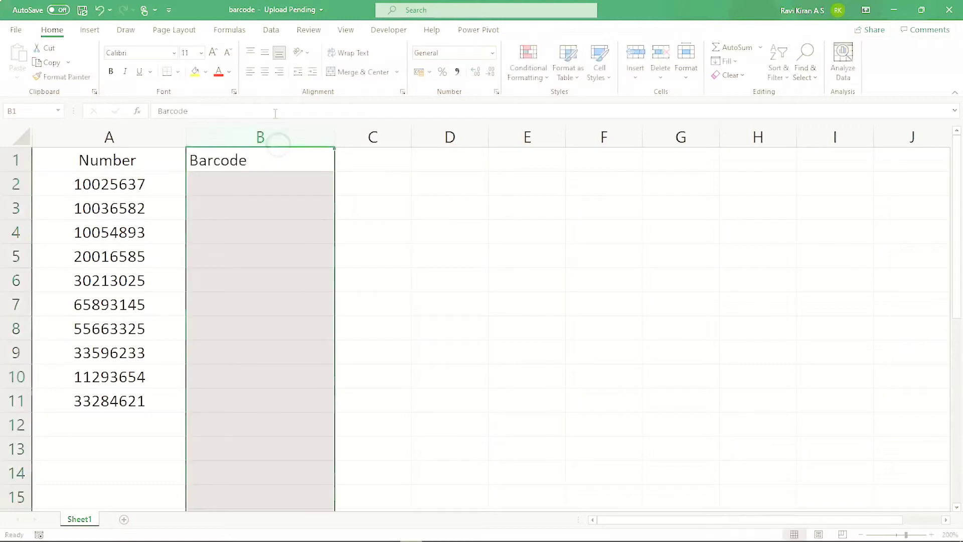
click(266, 74)
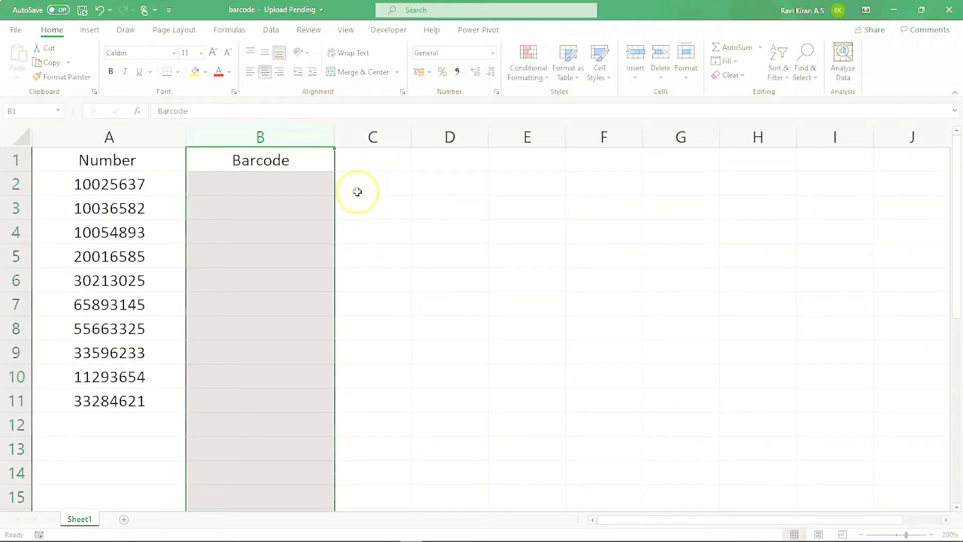
click(357, 189)
- Check the available fonts for 3 of 9 Barcode with cell B2 selected
click(243, 181)
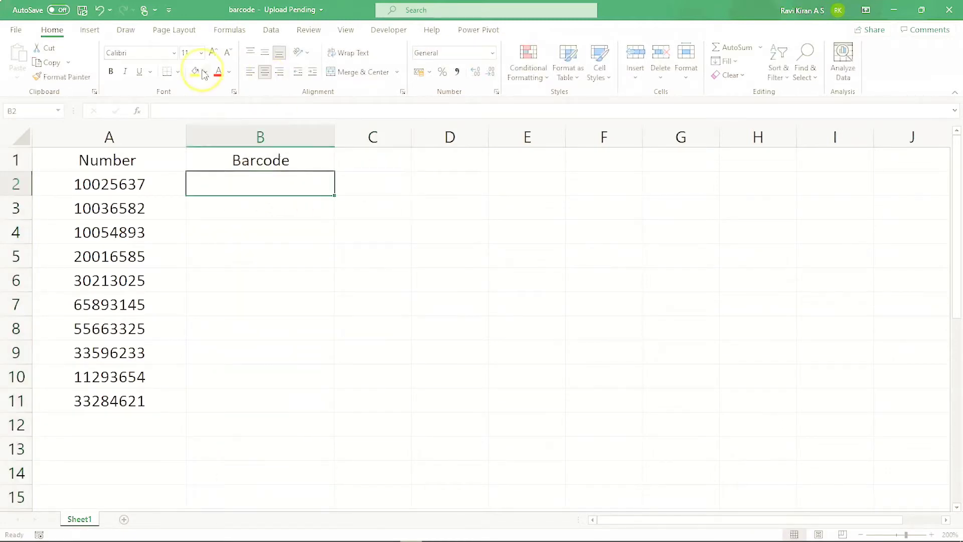
click(174, 53)
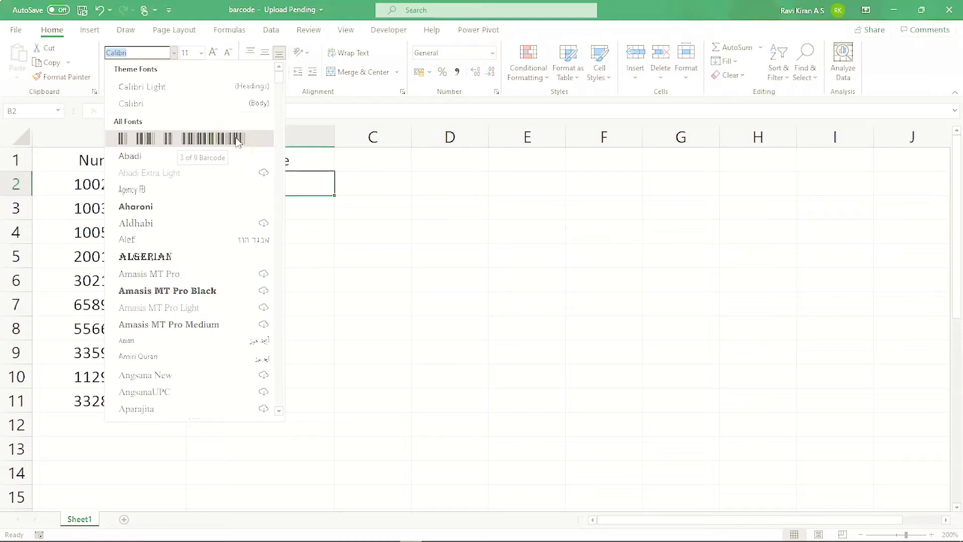
click(379, 284)
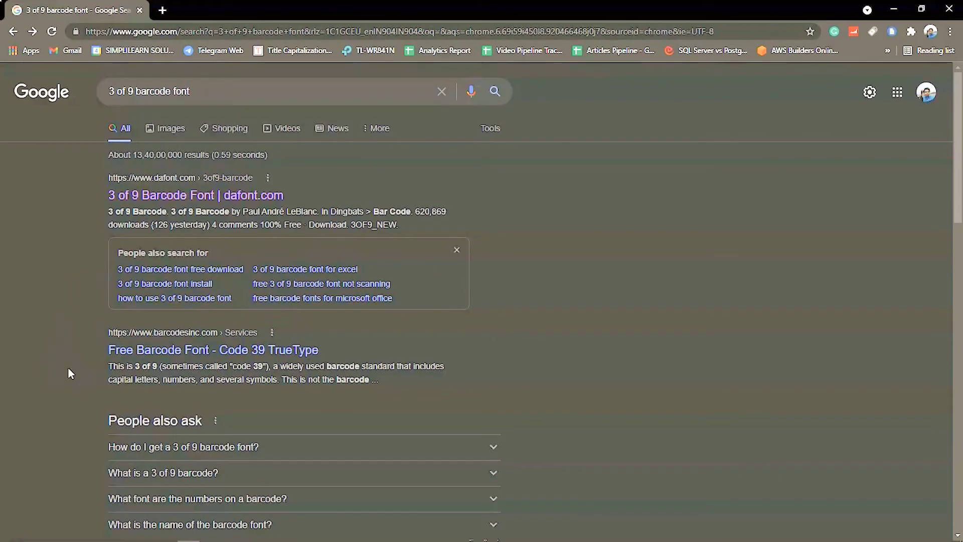
- Switch to the browser, open the dafont.com result for the 3 of 9 Barcode font, and bring up the Downloads folder
click(134, 198)
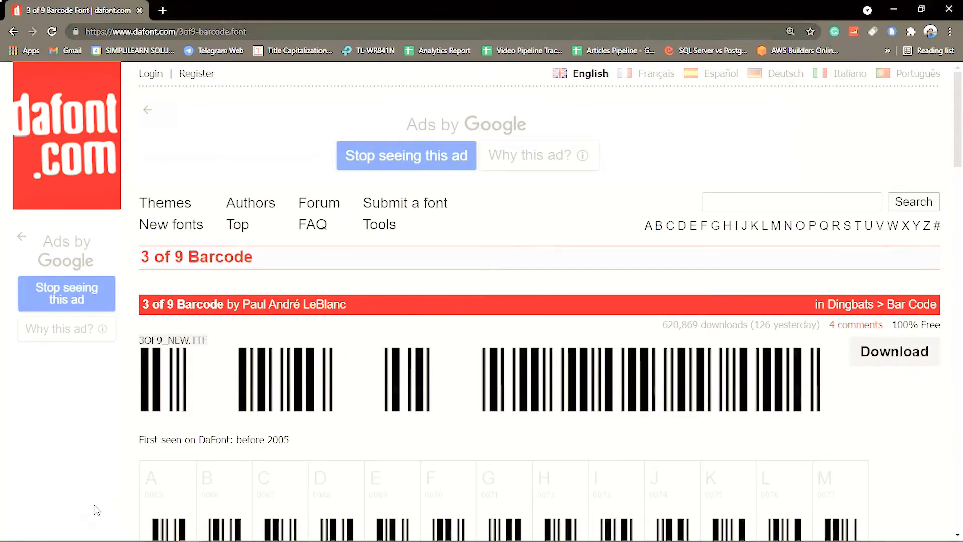
click(26, 503)
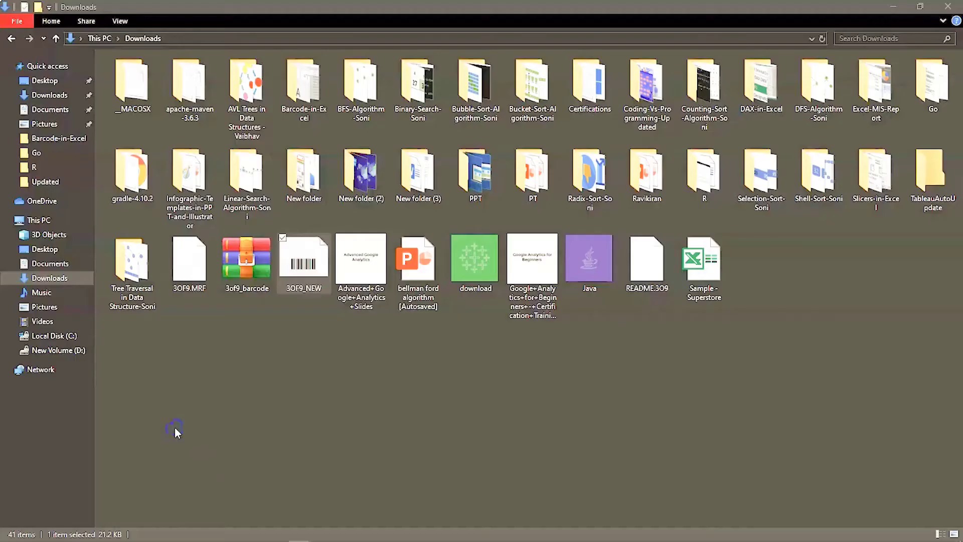
- View the extraction options for the 3of9_barcode archive, and open the extracted font file 3OF9_NEW
click(242, 277)
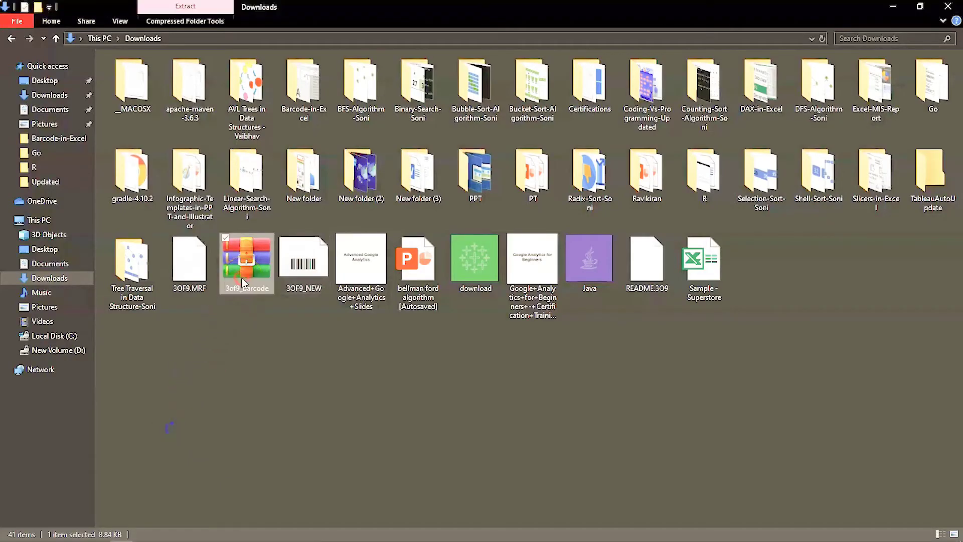
right_click(241, 278)
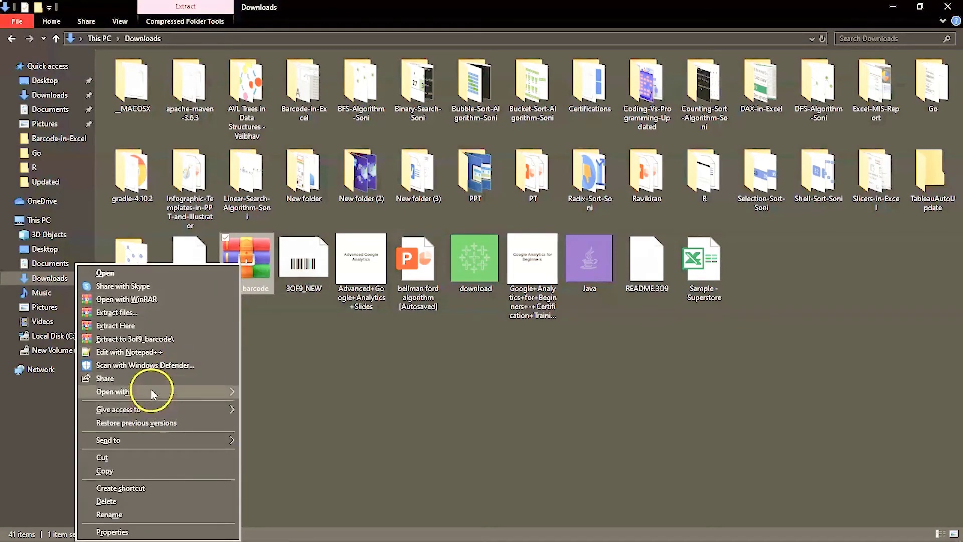
click(319, 321)
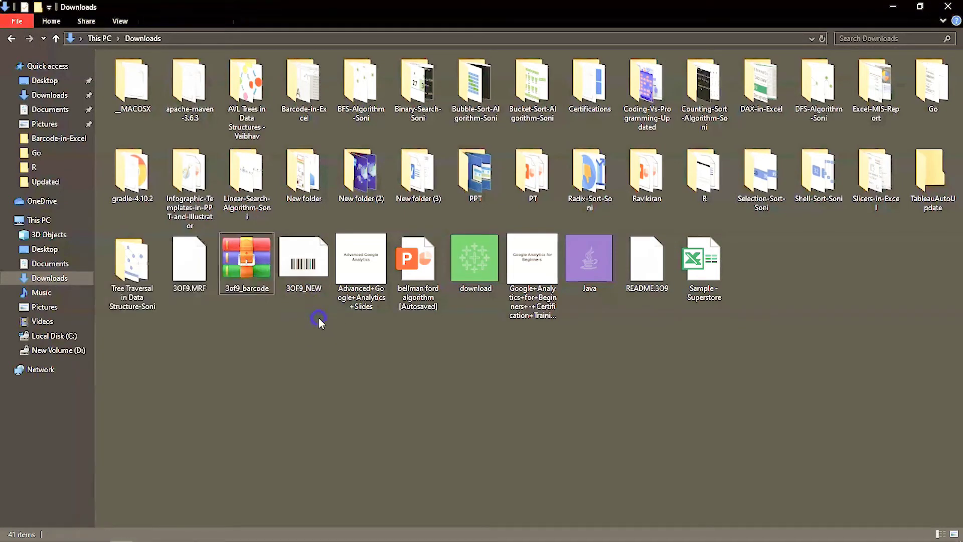
double_click(306, 286)
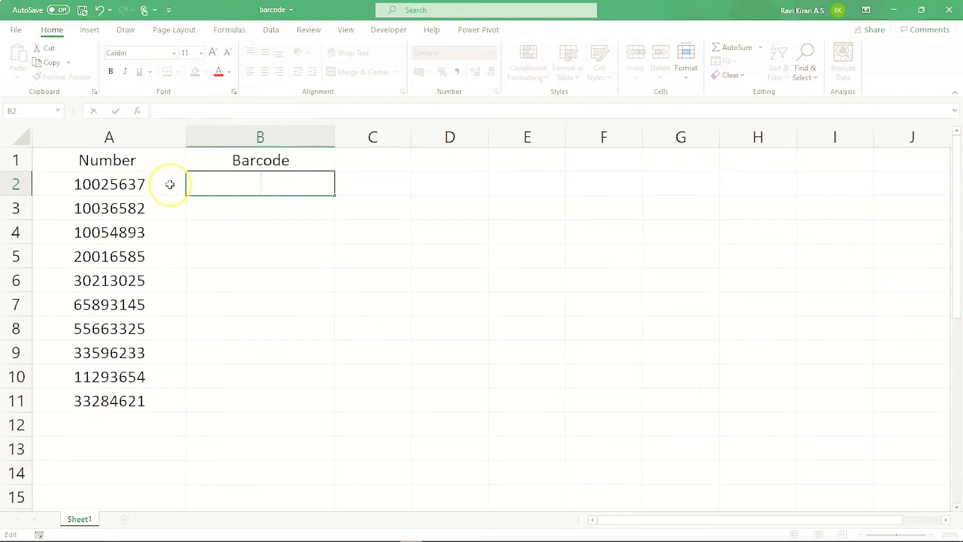
- Return to the barcode workbook in Excel and write the formula ="*"&A2&"*" in cell B2
click(170, 184)
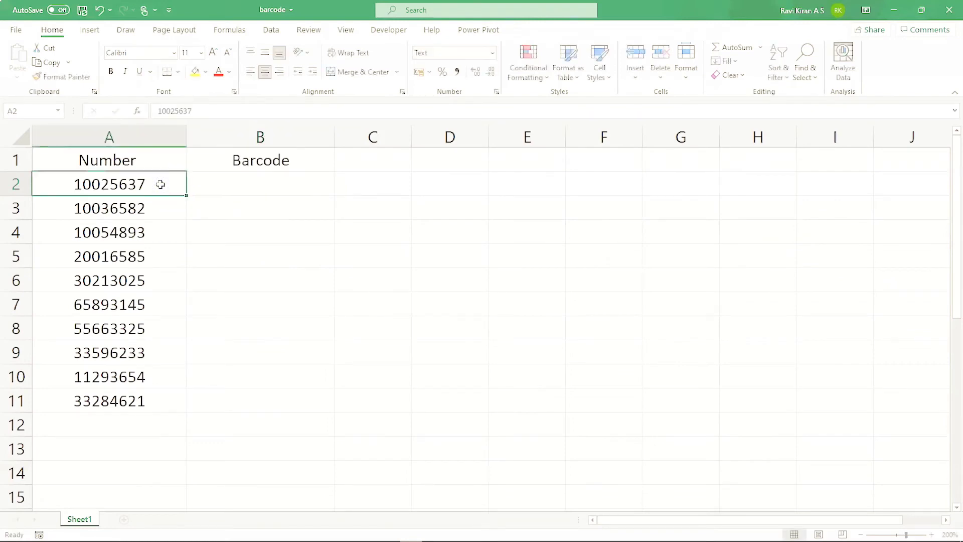
click(214, 185)
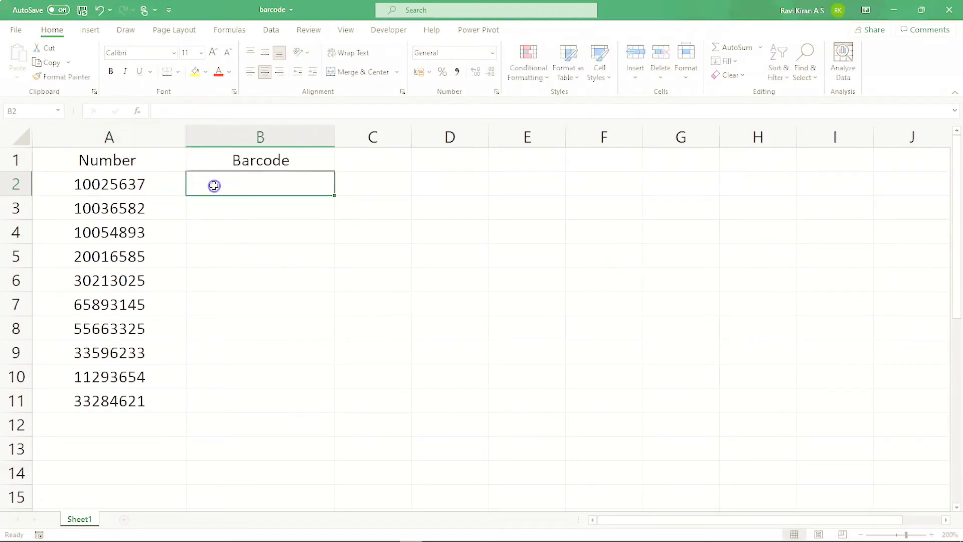
double_click(253, 181)
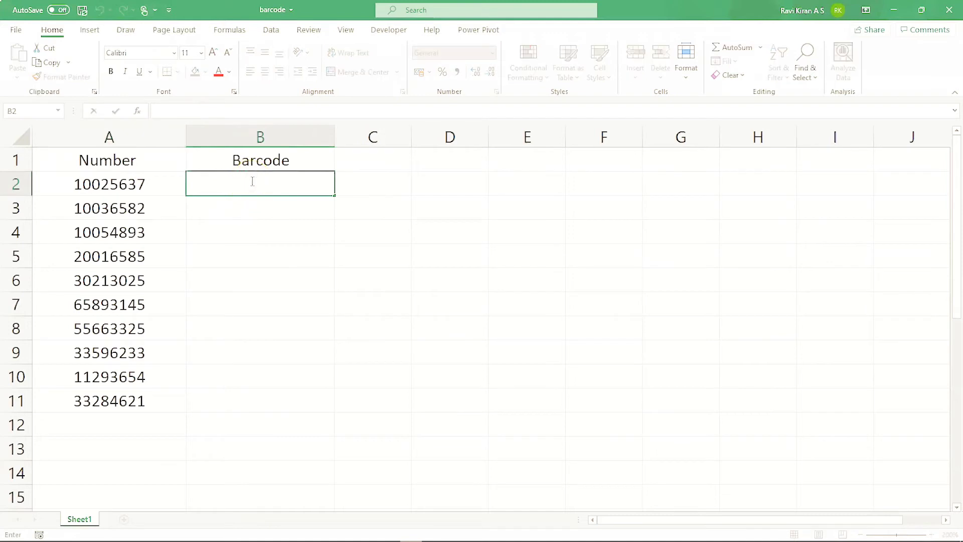
text(=)
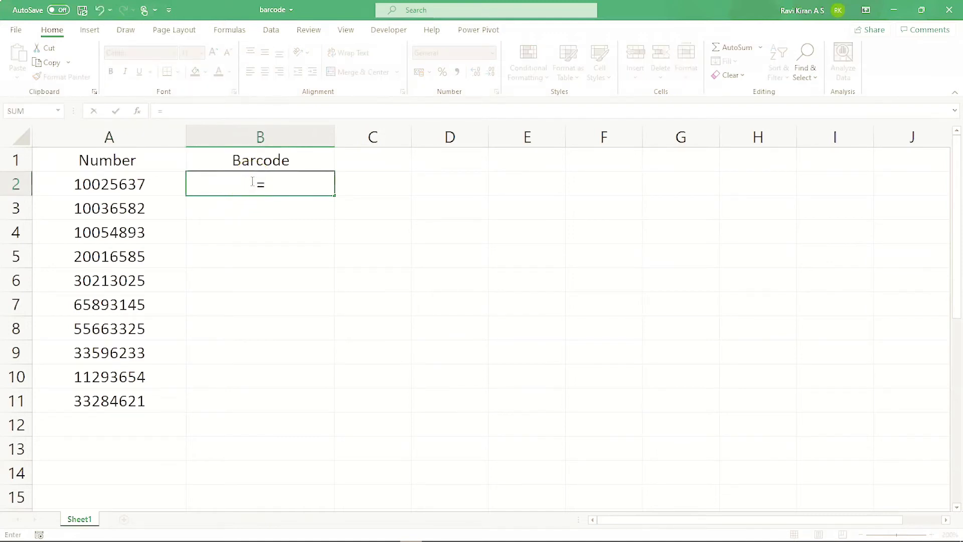
text("*"&A2)
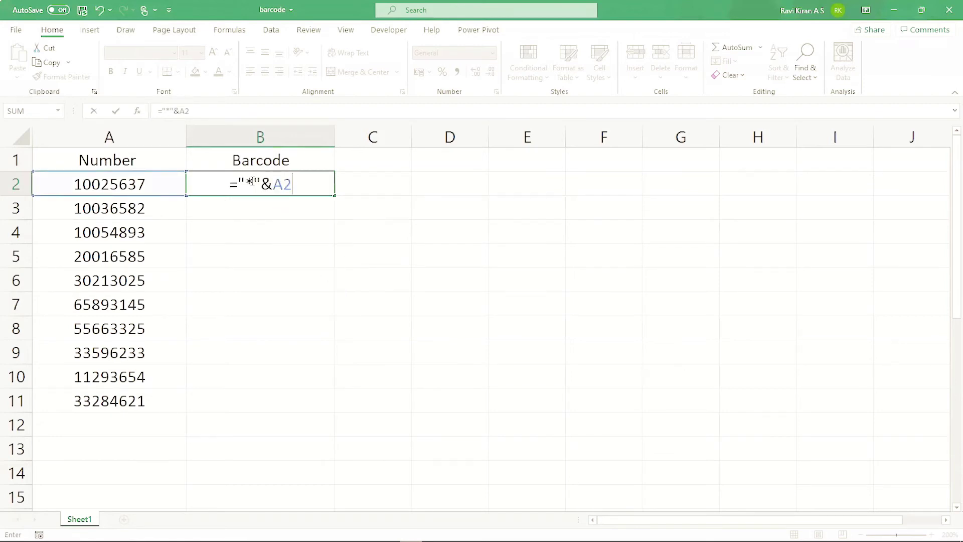
text(&")
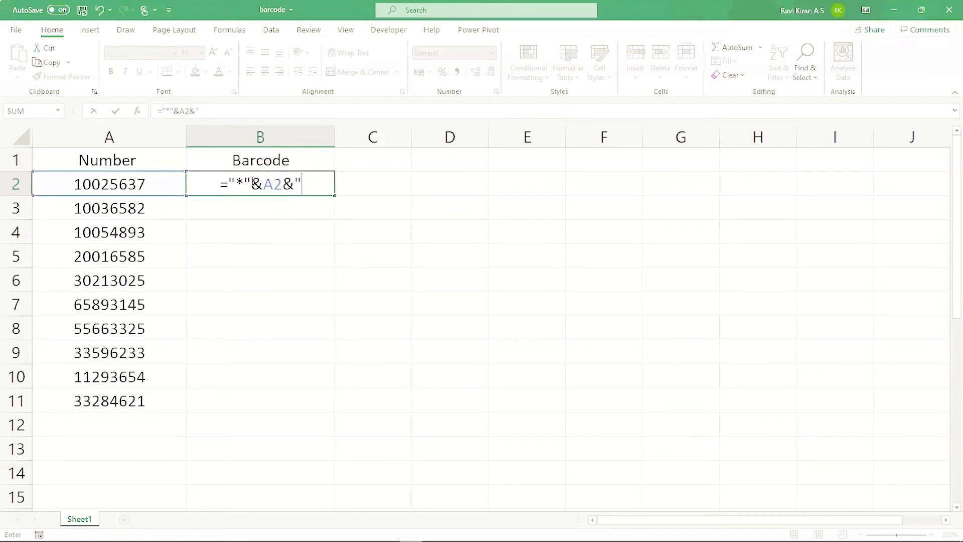
text(*)
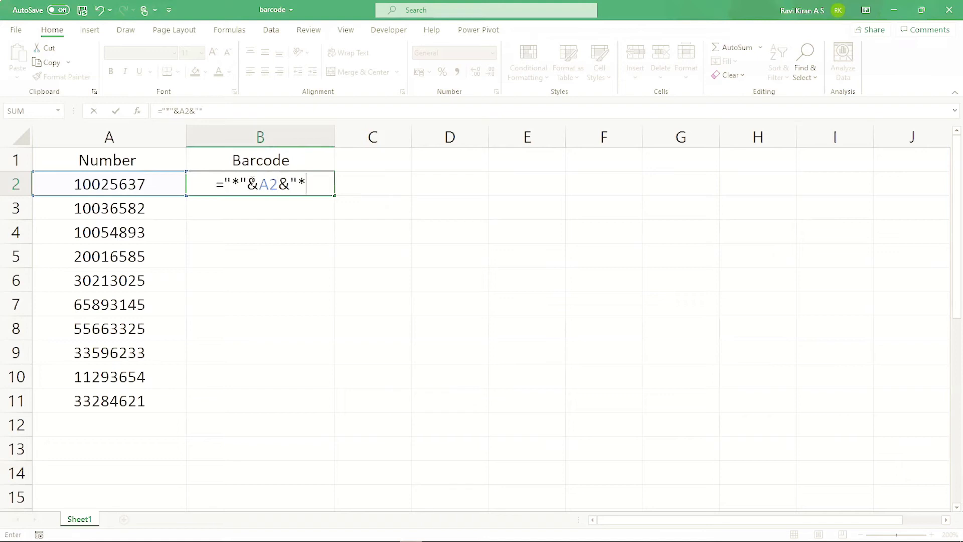
text(")
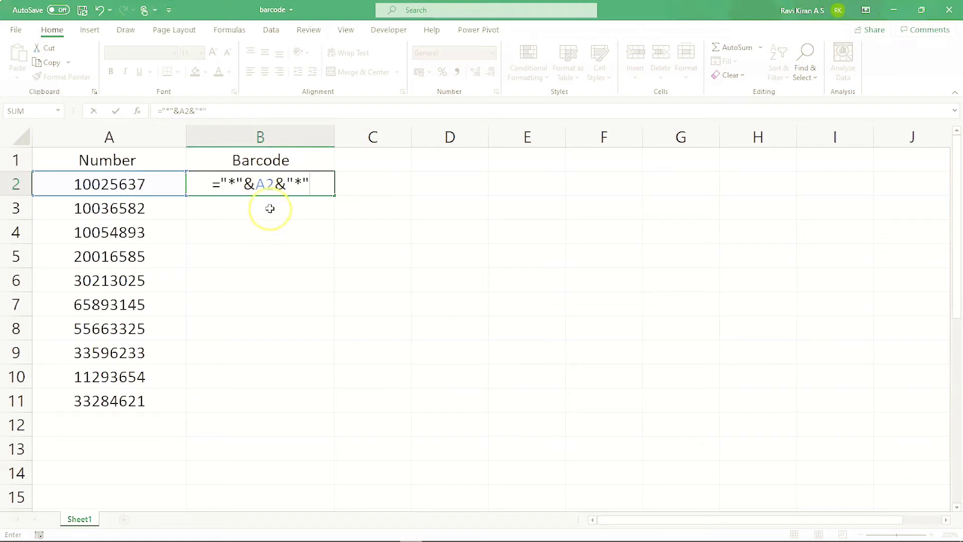
- Replace the asterisks in B2's formula with parentheses so it reads ="("&A2&")", and commit it
click(304, 180)
key(BackSpace)
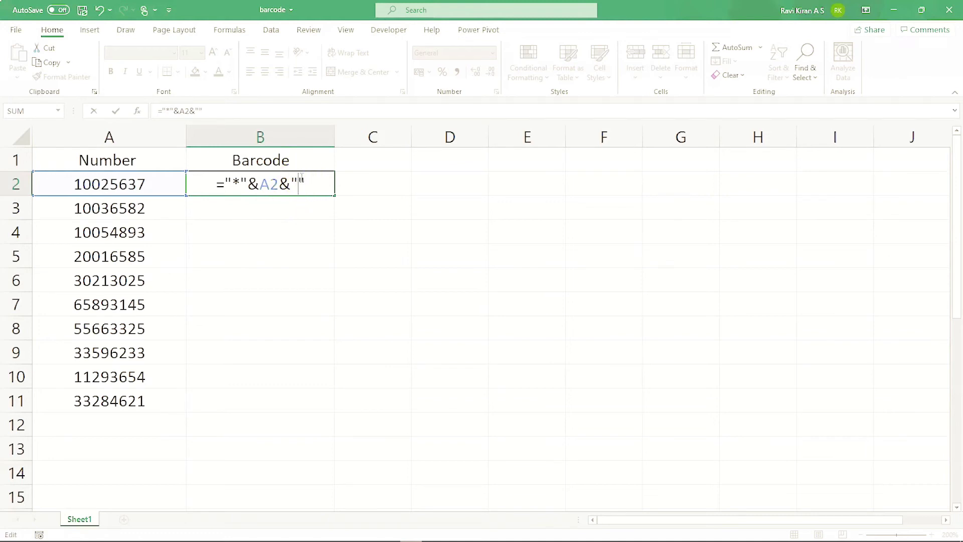
text())
key(Left)
key(Left)
key(Left)
key(Left)
key(Left)
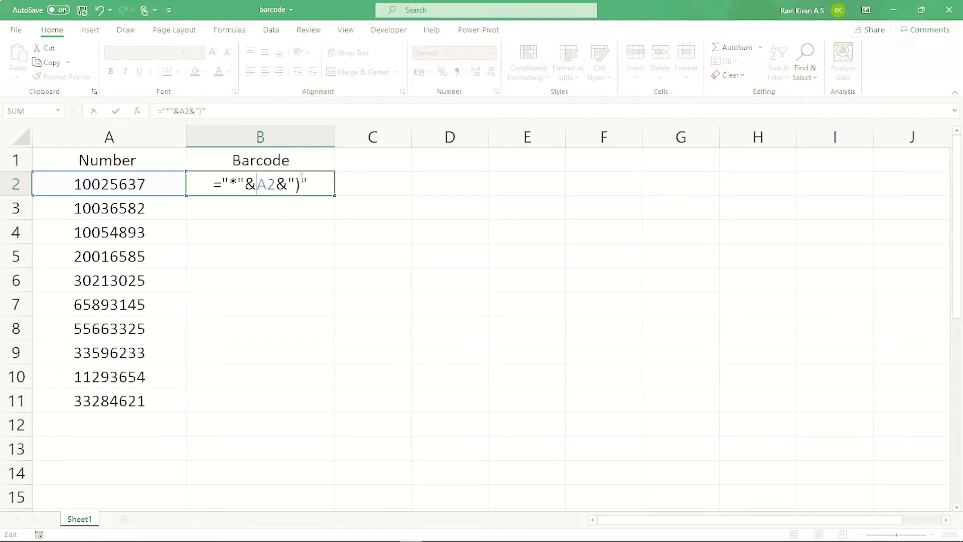
key(Delete)
text(()
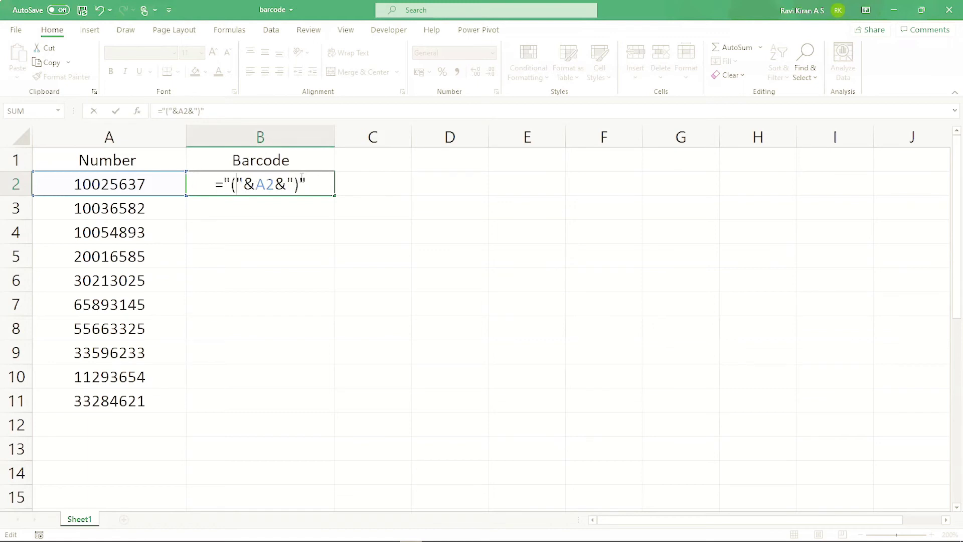
key(Return)
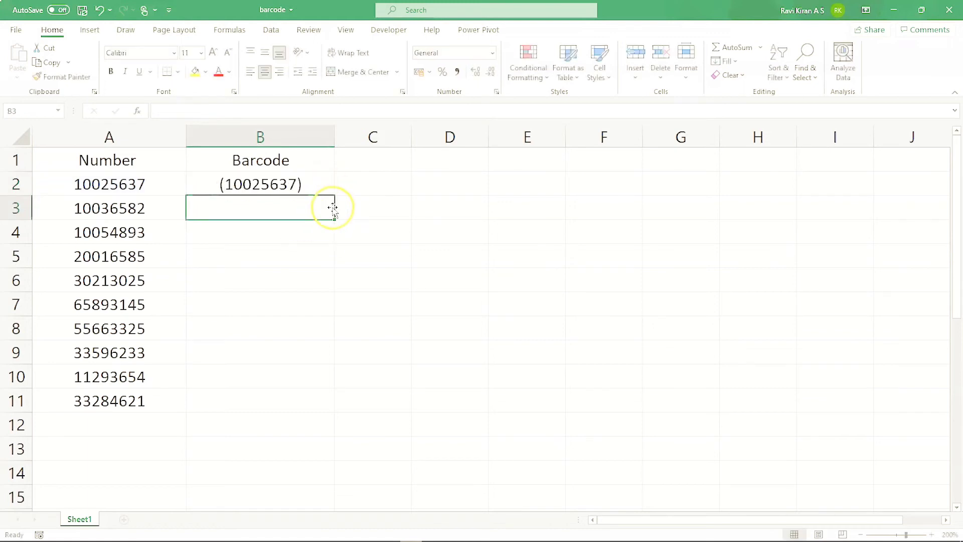
- Review the formula in cell B2
click(308, 184)
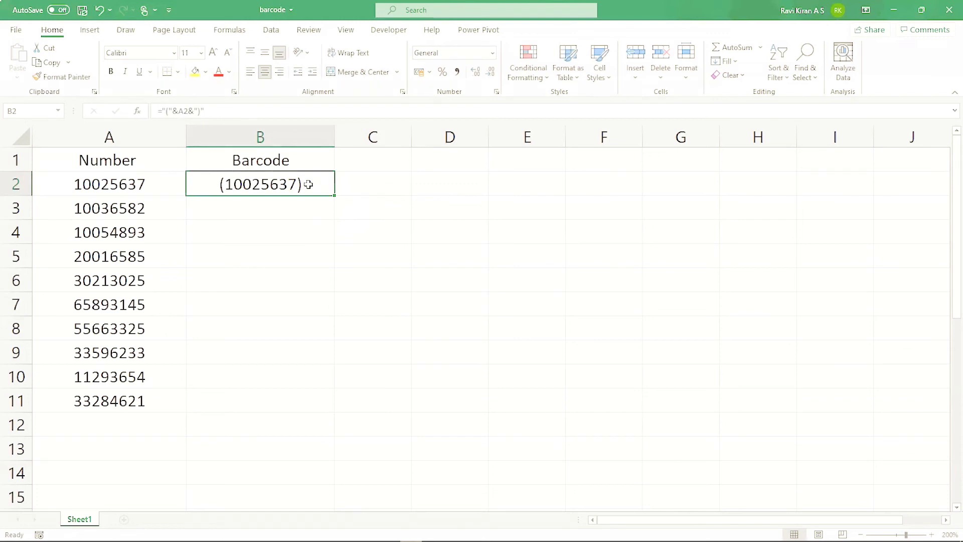
double_click(265, 184)
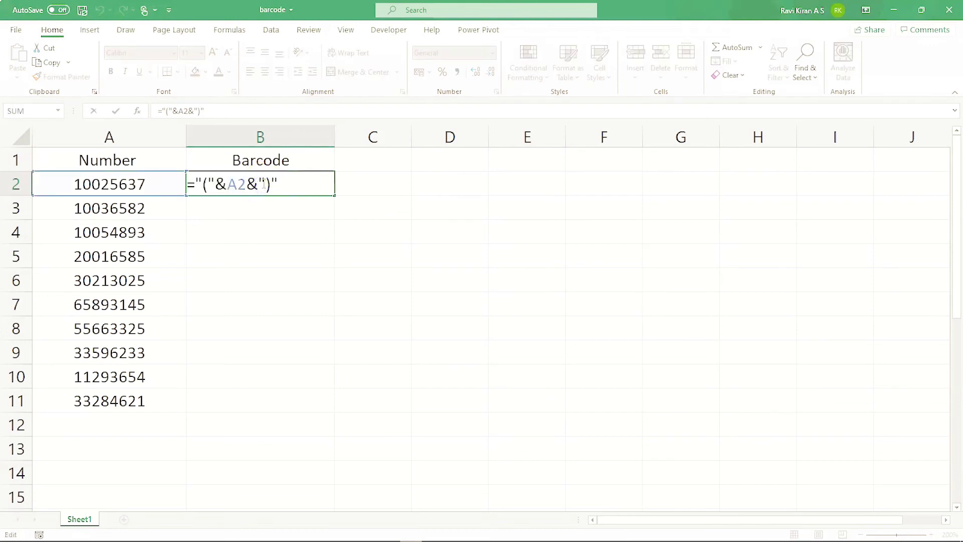
click(307, 217)
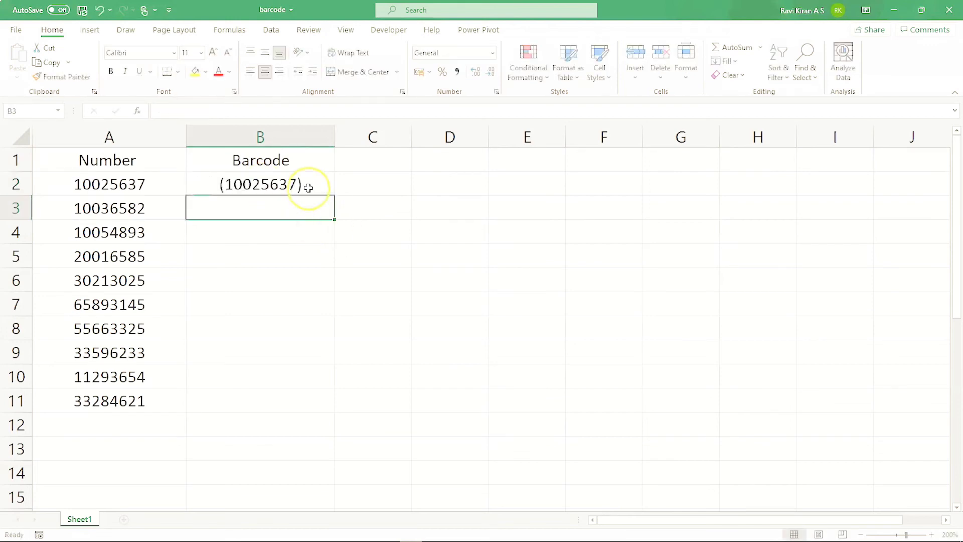
- Fill the formula in B2 down through B11 and set the font of B2:B11 to 3 of 9 Barcode
click(308, 187)
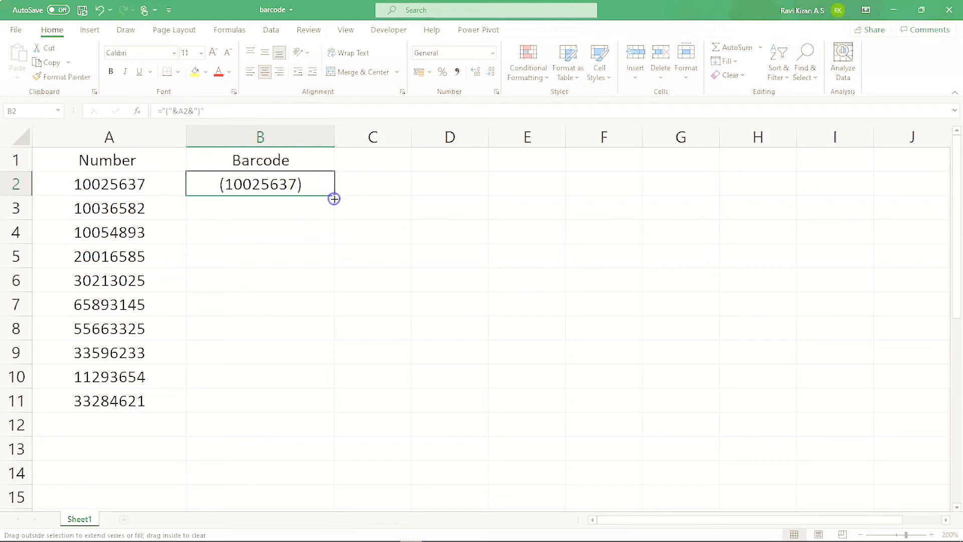
drag(334, 199, 323, 408)
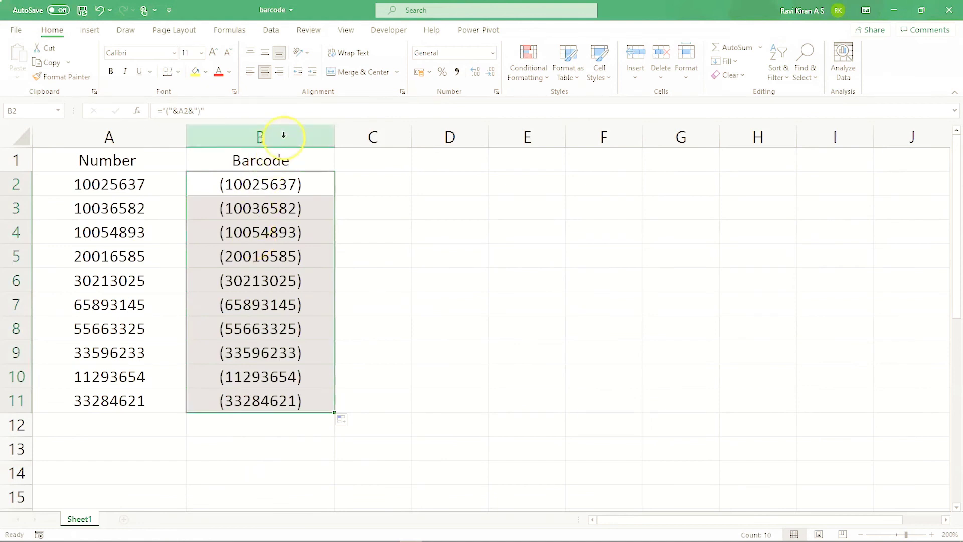
mouse_move(291, 185)
mouse_down()
mouse_move(303, 311)
mouse_move(291, 399)
mouse_up()
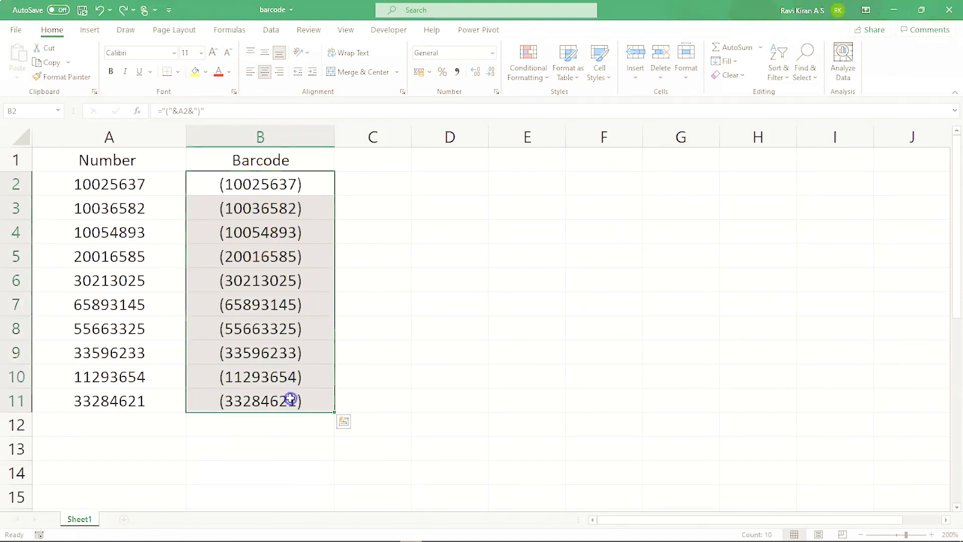
click(173, 53)
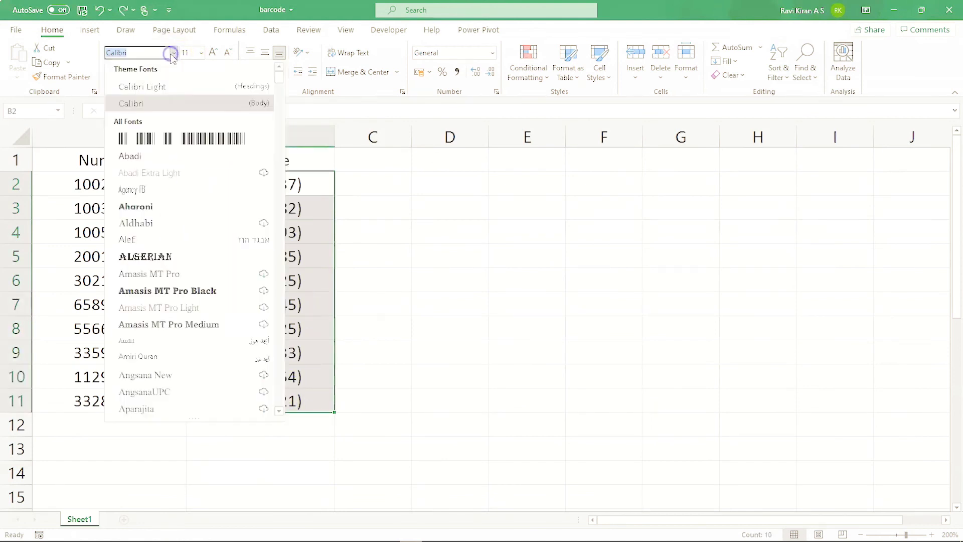
click(164, 137)
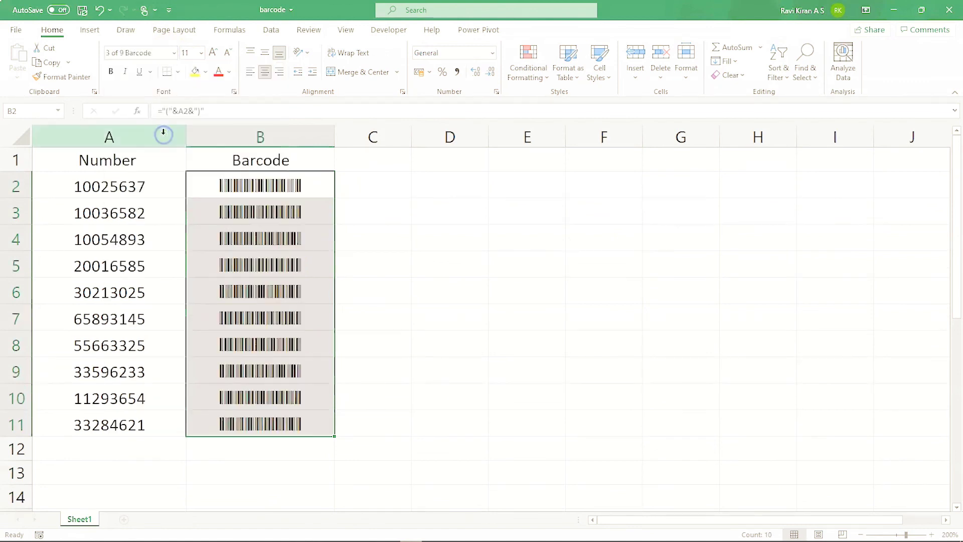
click(413, 254)
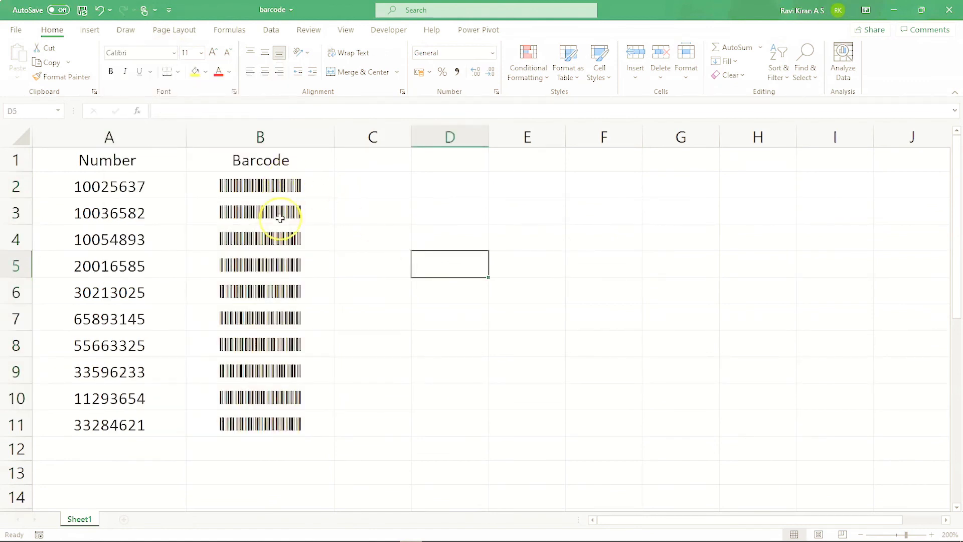